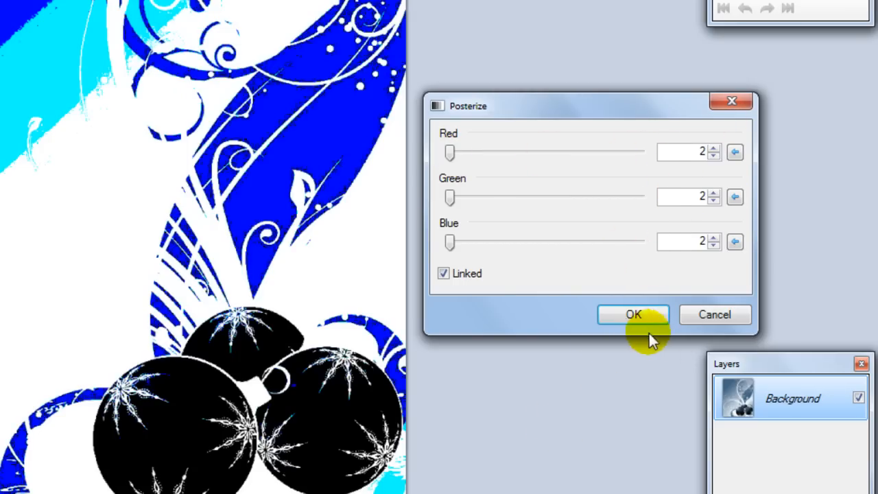
- Posterize the ornament image with red, green and blue at 2 and convert it to black and white
left_click(637, 316)
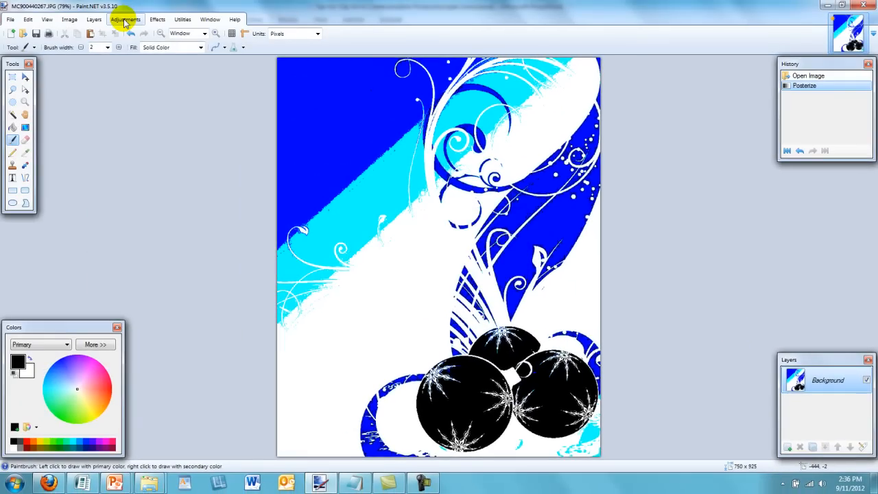
left_click(126, 20)
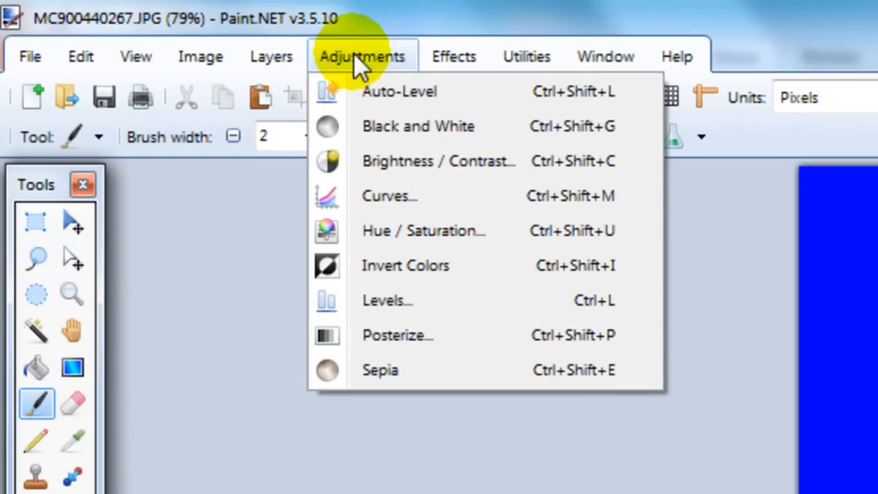
left_click(349, 126)
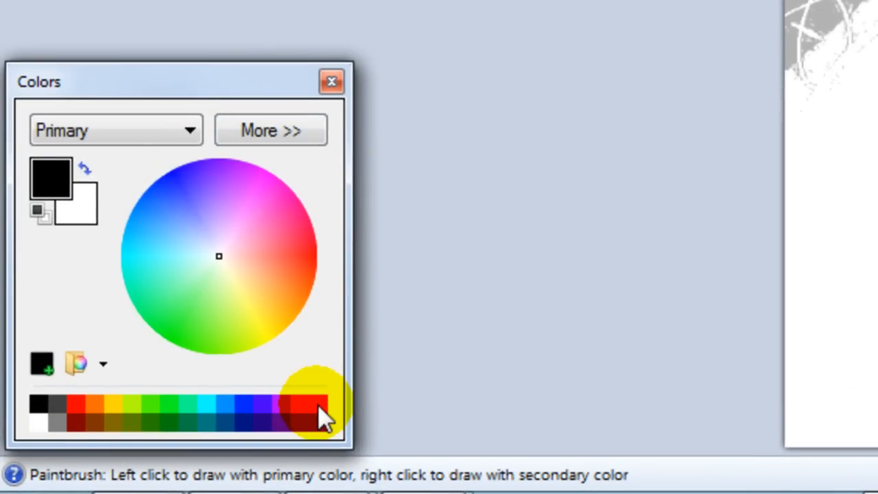
- Fill the three Christmas ornaments with bright magenta using the Paint Bucket
left_click(318, 403)
left_click(299, 405)
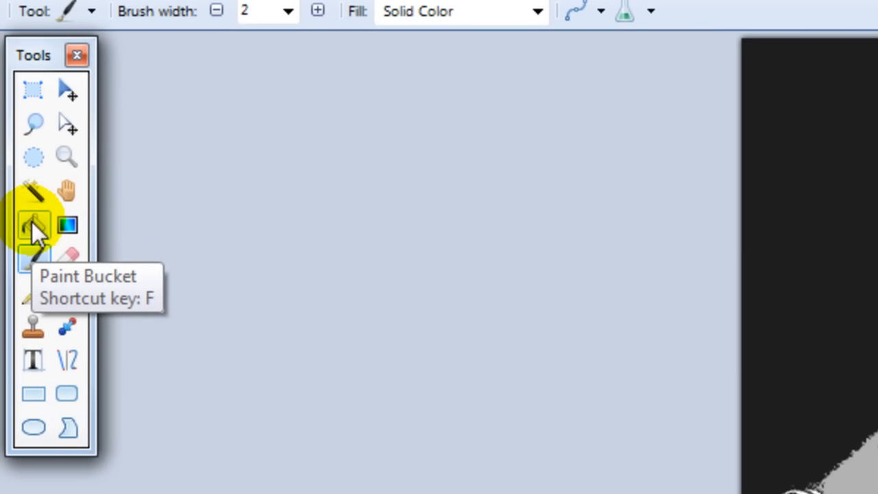
left_click(31, 223)
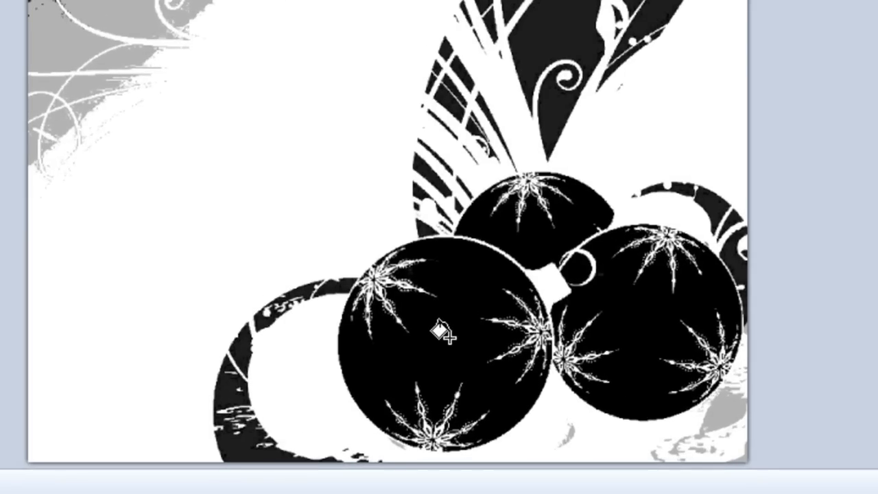
left_click(443, 334)
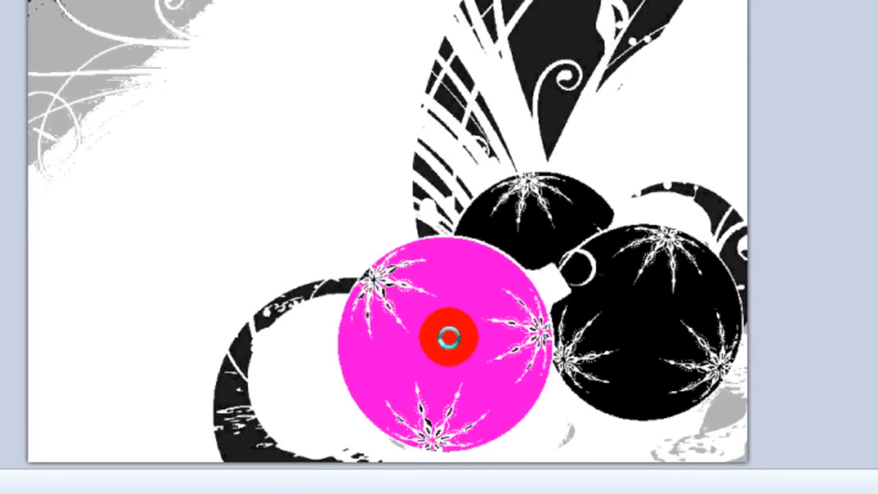
left_click(644, 310)
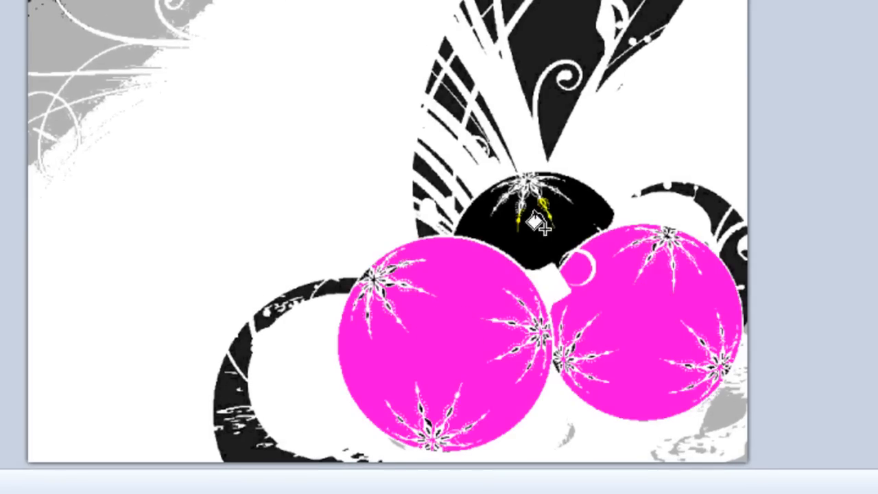
left_click(524, 200)
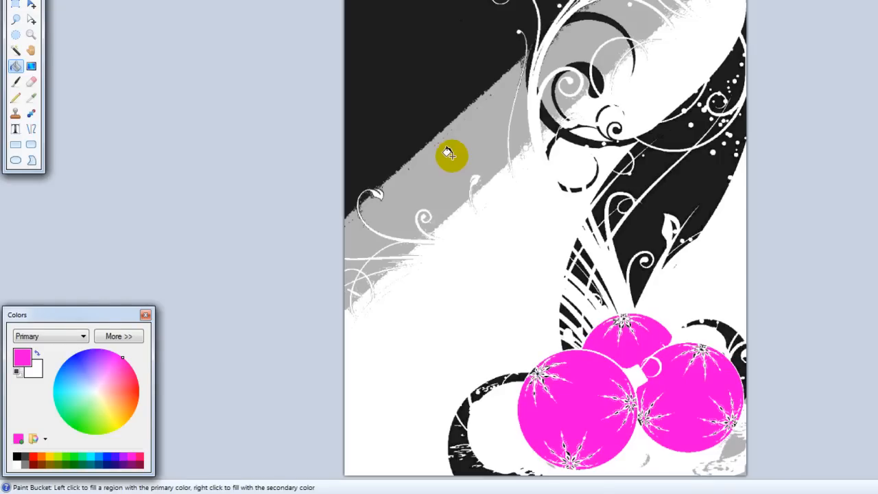
- Fill the middle of the gray diagonal band and the gray areas around the upper swirls with the same magenta
left_click(436, 139)
left_click(522, 134)
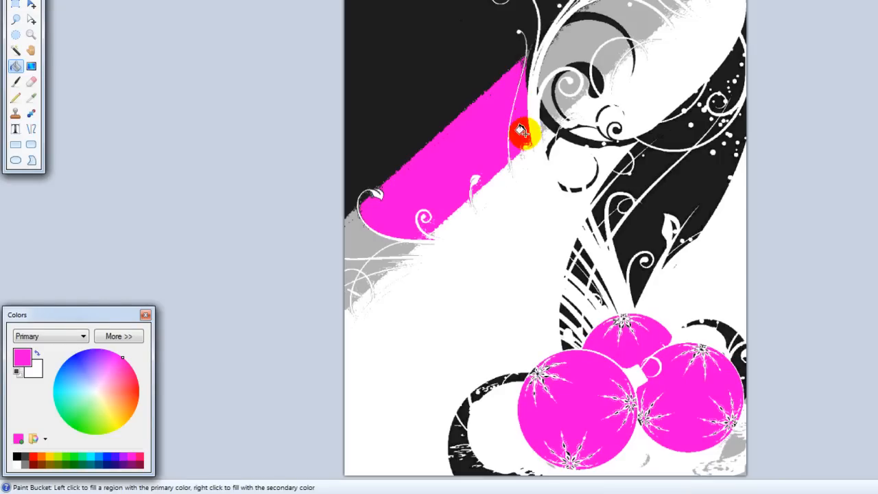
left_click(554, 100)
left_click(567, 100)
left_click(557, 56)
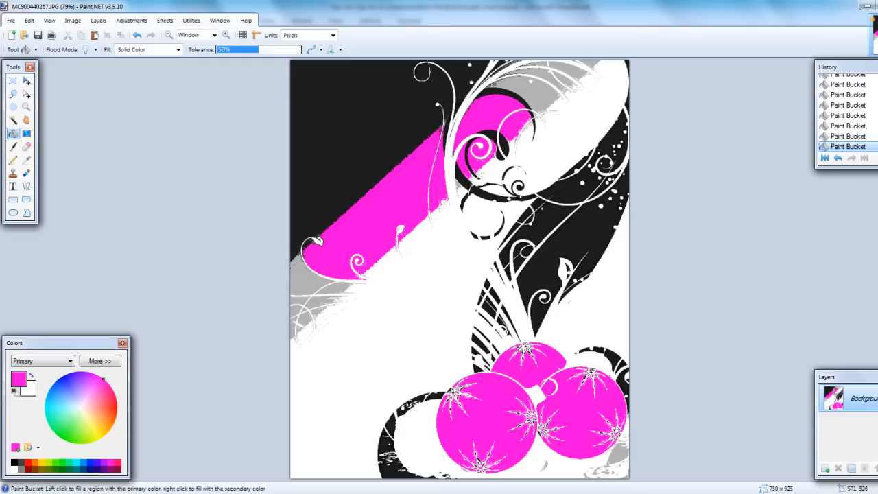
left_click(345, 239)
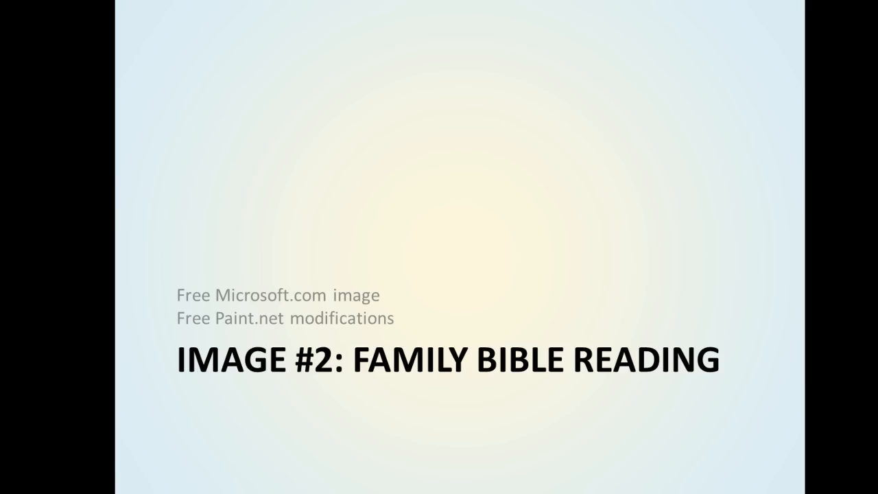
key("Right")
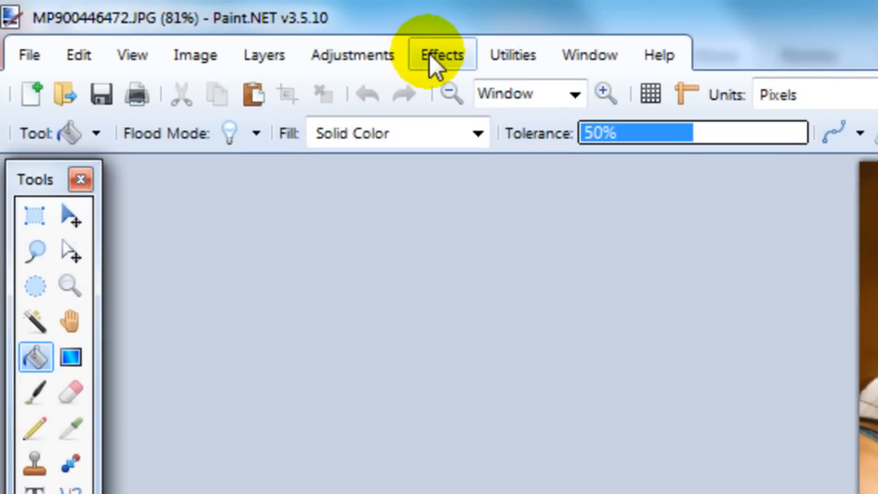
- Try the Ink Sketch effect on the family photo with Ink Outline 22 and Coloring 19, and undo it
left_click(429, 54)
mouse_move(456, 134)
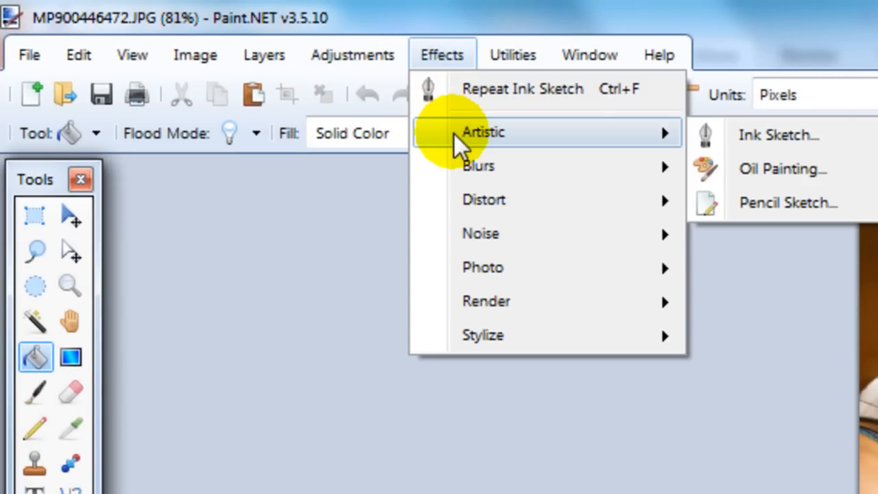
left_click(777, 136)
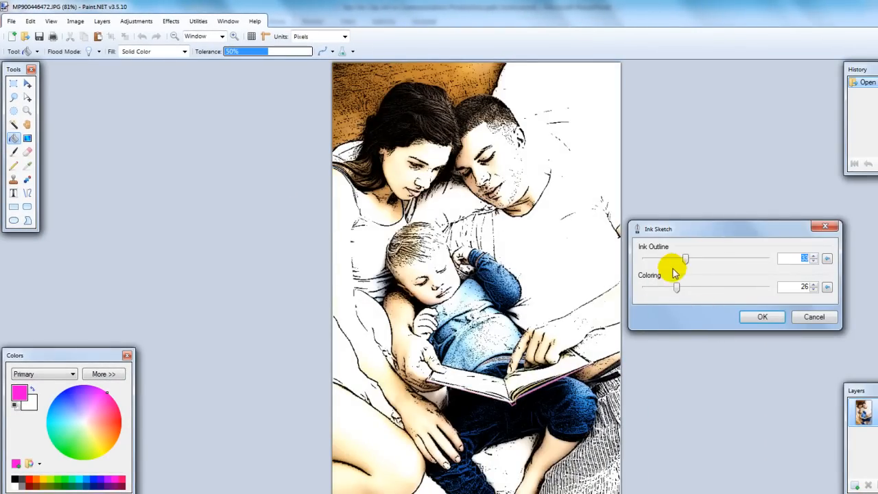
left_click_drag(686, 261, 674, 262)
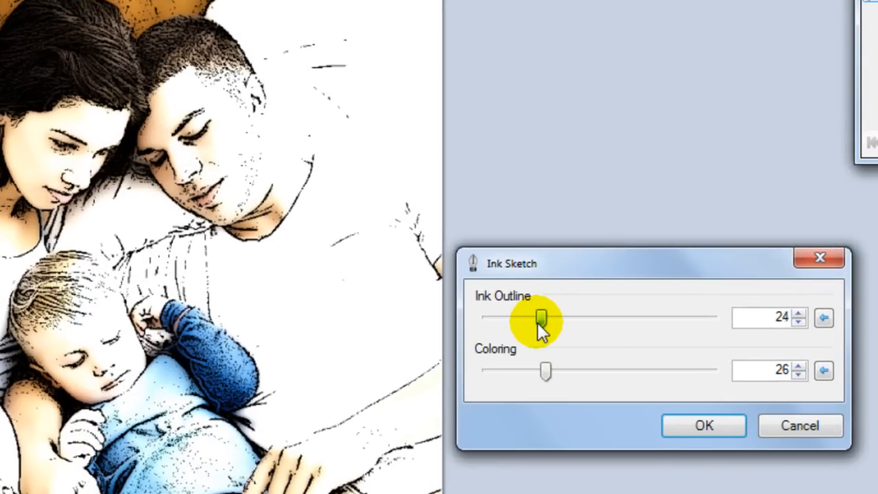
left_click_drag(541, 328, 539, 328)
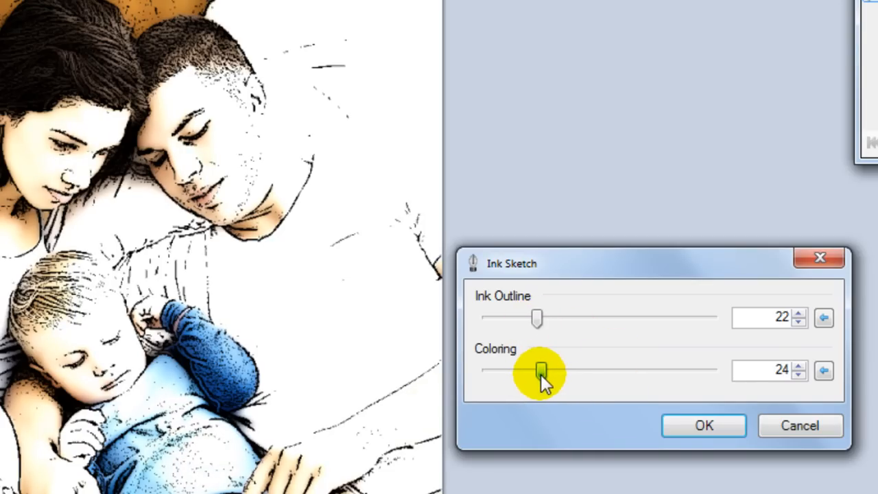
left_click_drag(537, 376, 530, 379)
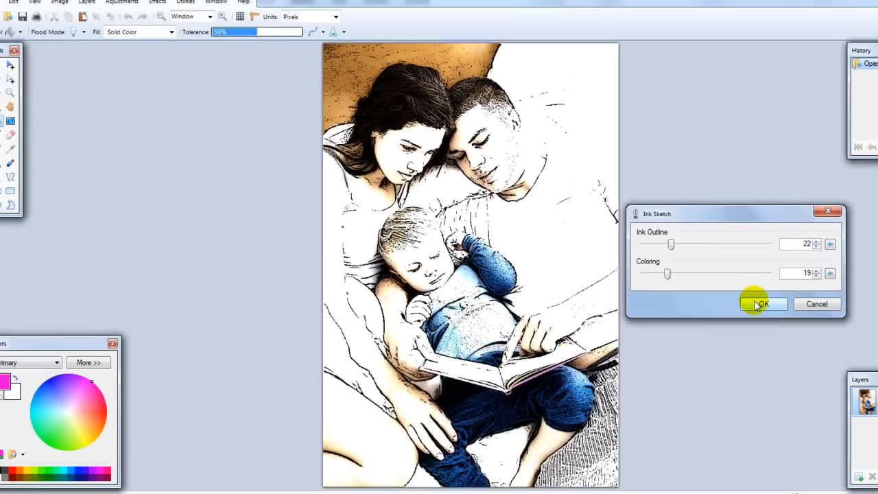
left_click(704, 425)
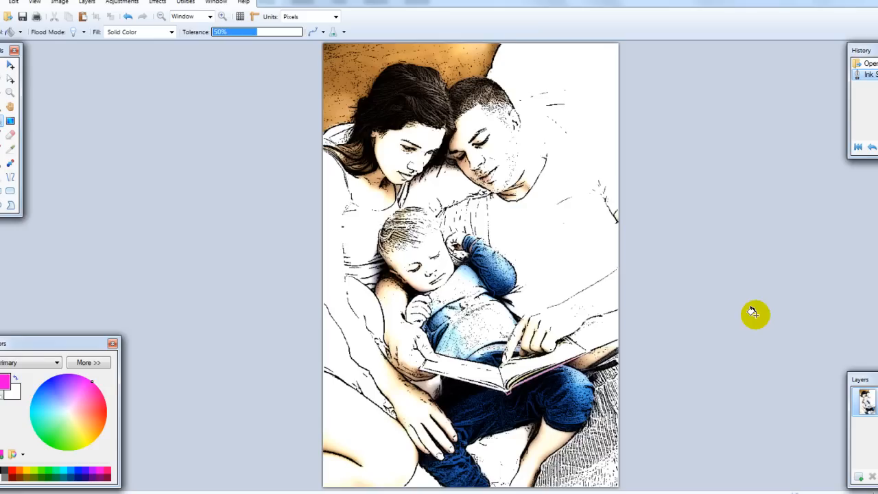
key("ctrl+z")
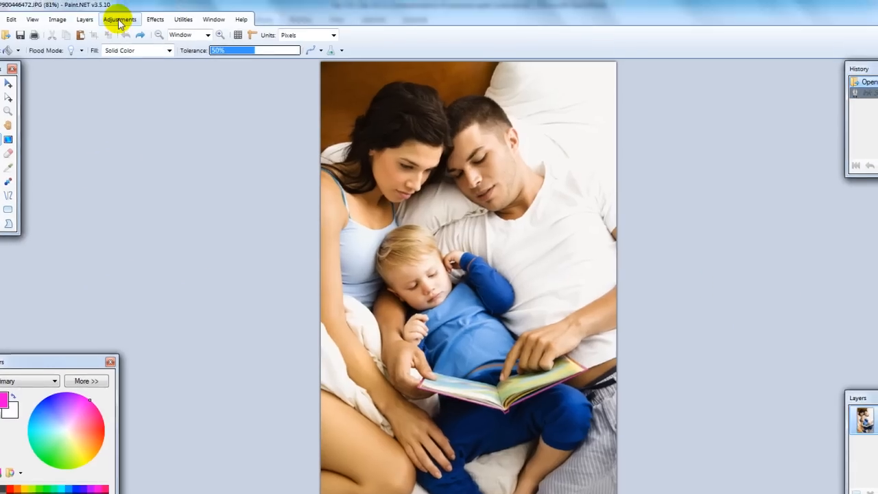
- Posterize the family photo with linked red, green and blue at 4 and convert it to black and white
left_click(122, 5)
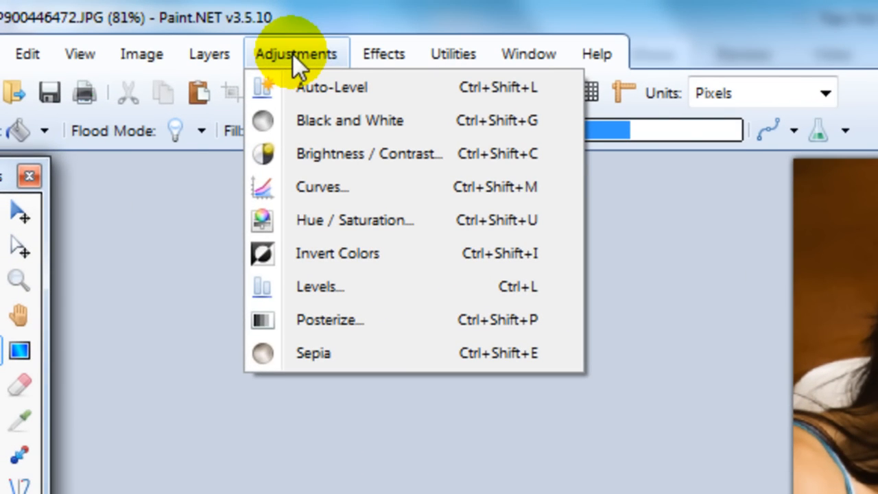
left_click(350, 324)
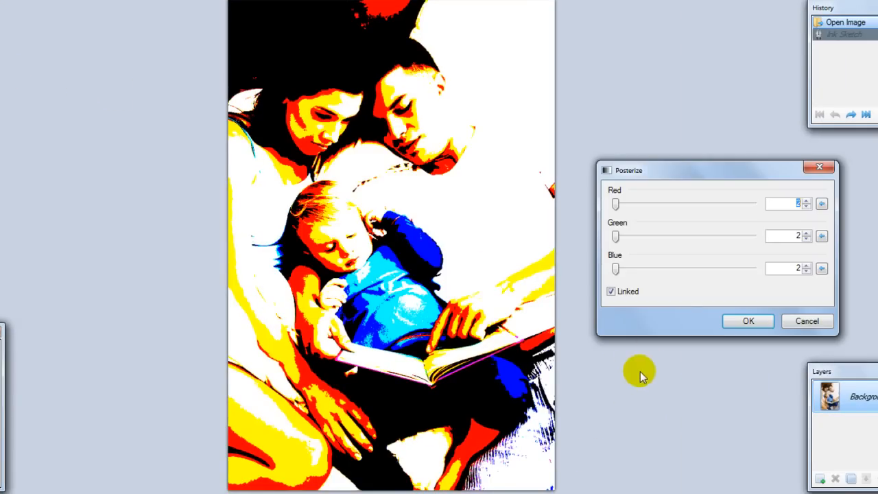
left_click(807, 201)
left_click(807, 201)
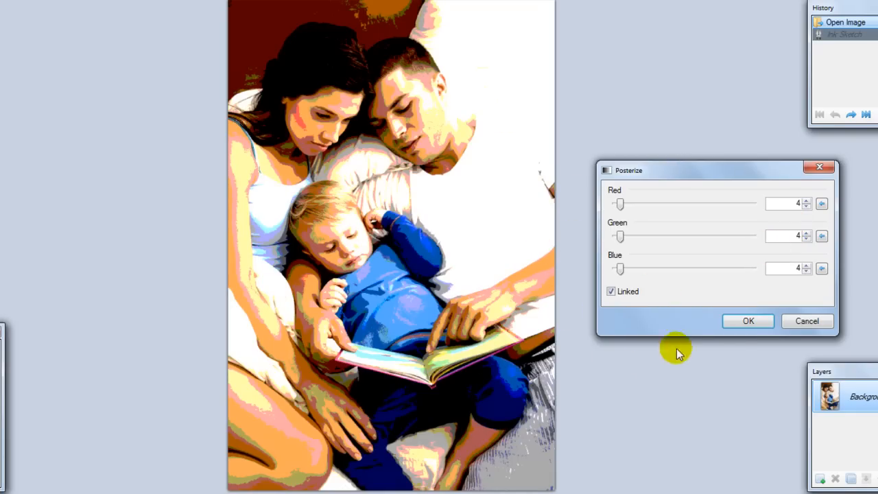
left_click(749, 321)
left_click(171, 58)
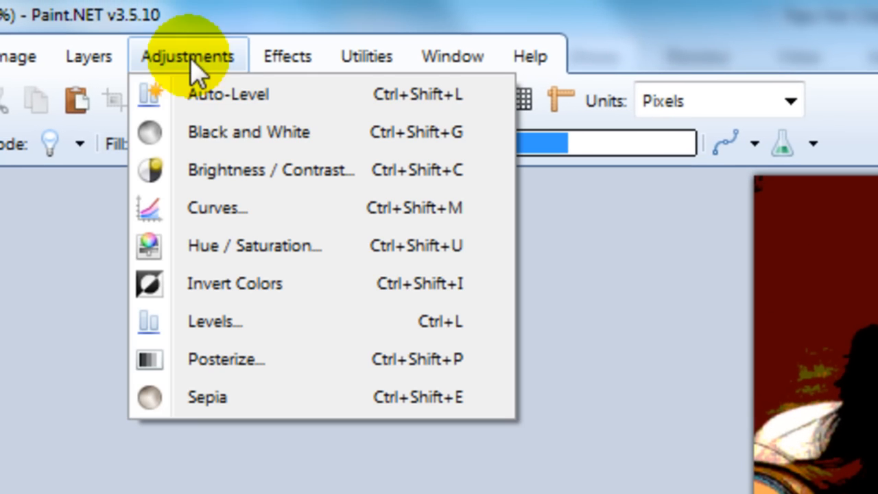
left_click(209, 133)
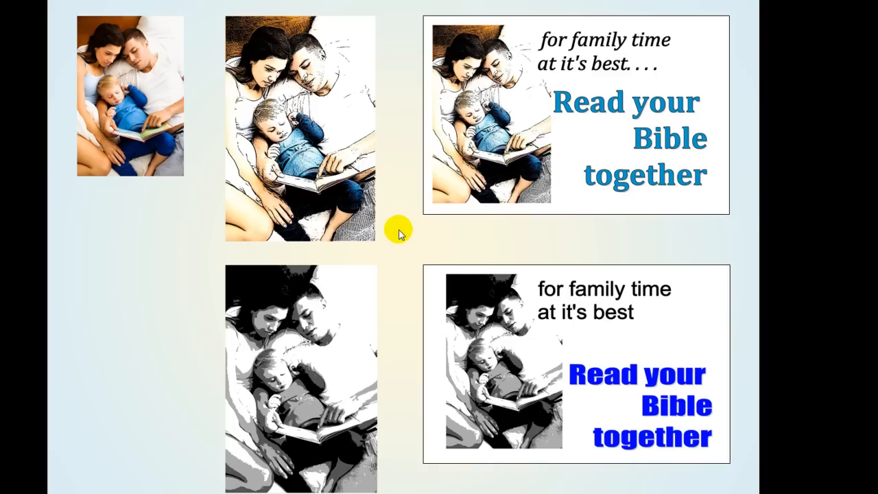
key("Right")
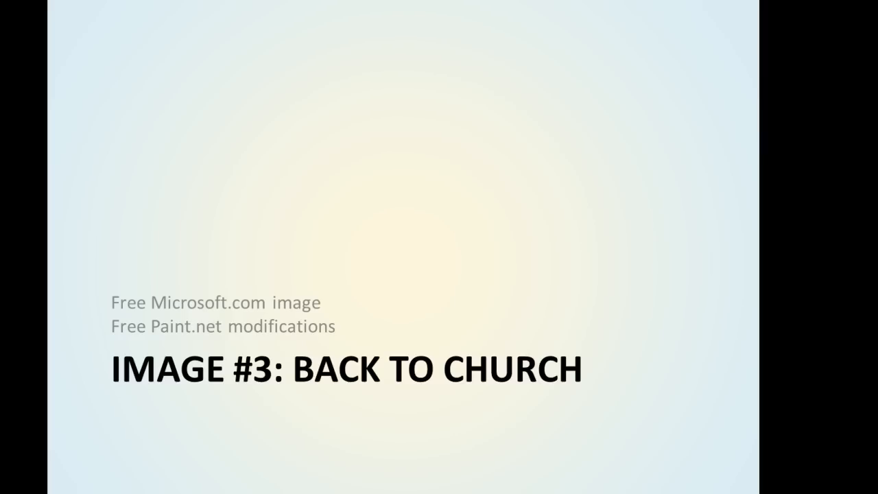
key("Right")
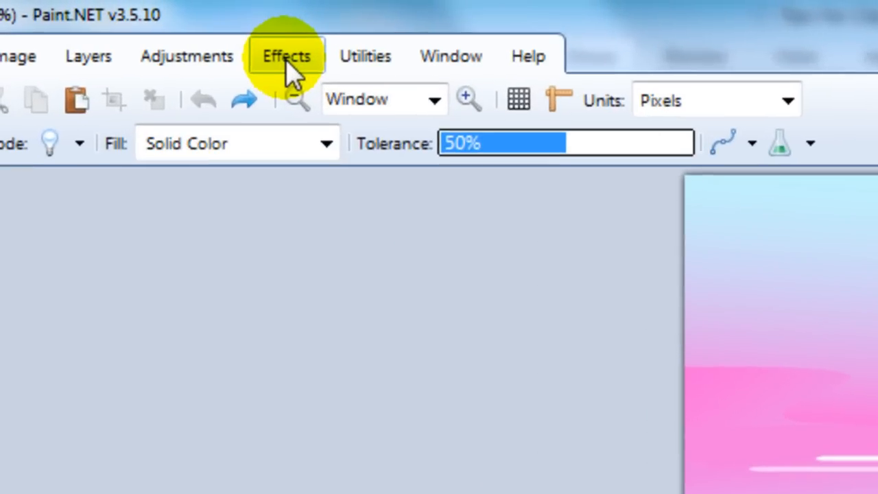
- Apply the Ink Sketch effect to the wave and crane image with Ink Outline 15 and Coloring 17
left_click(99, 19)
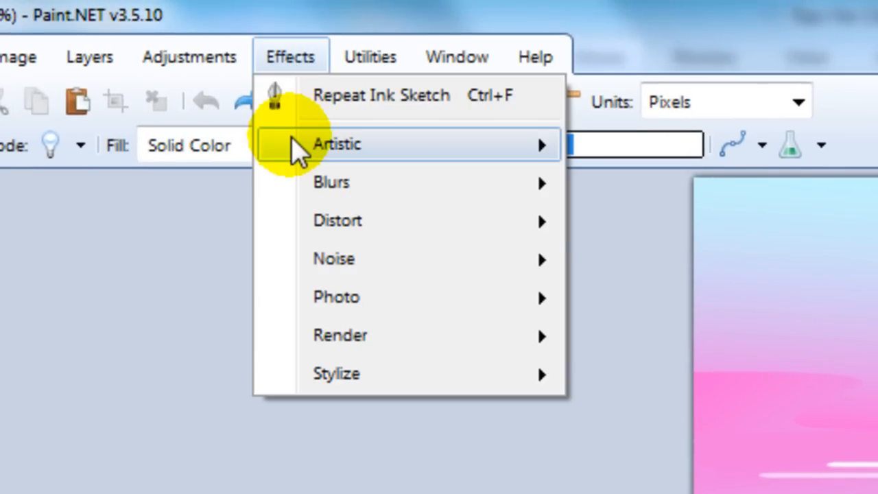
mouse_move(300, 149)
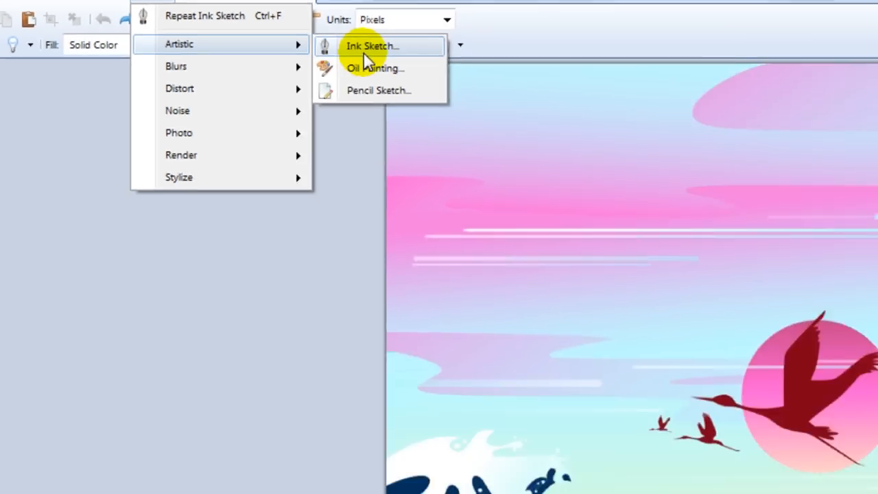
left_click(659, 145)
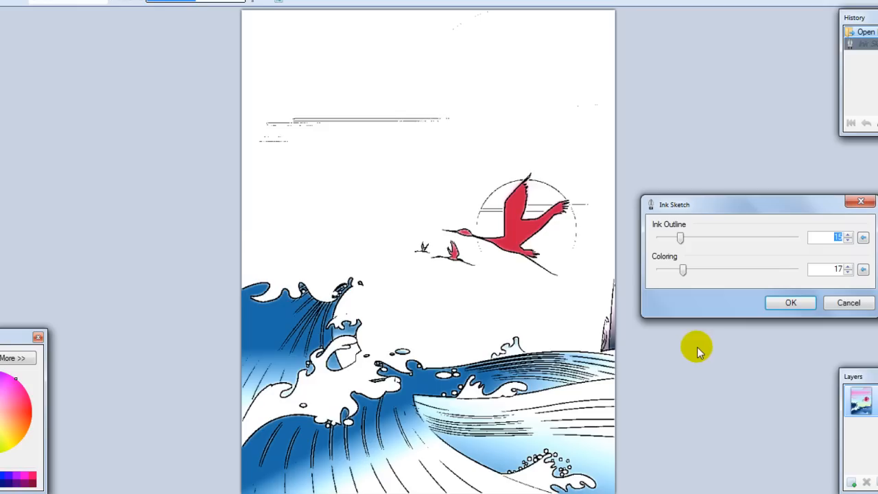
left_click(791, 302)
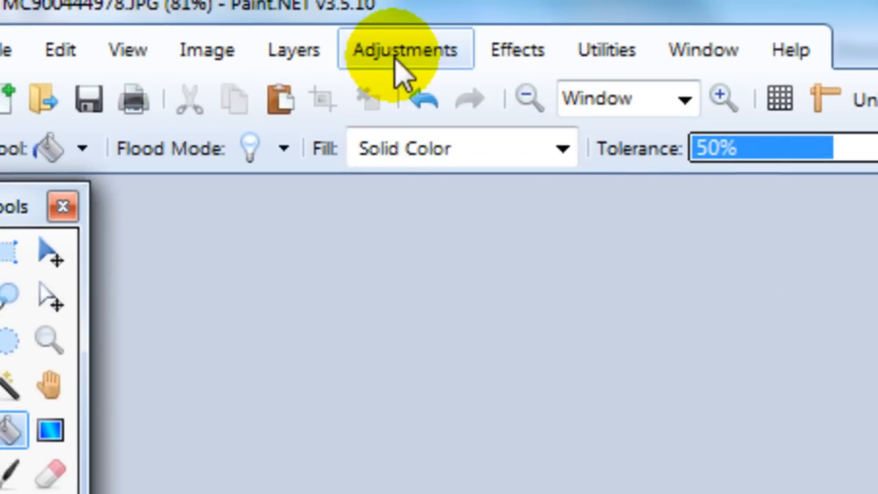
- Recolor the sketched wave image with Hue -157, Saturation 92 and Lightness -3
left_click(395, 59)
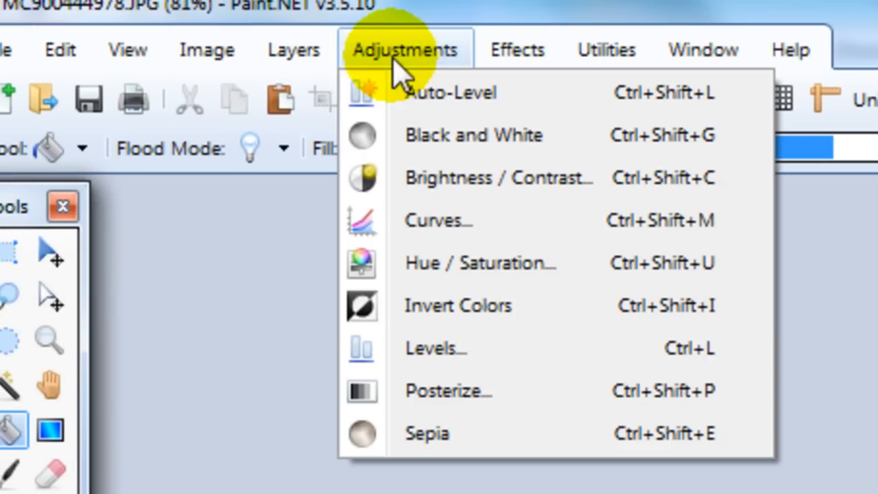
left_click(443, 271)
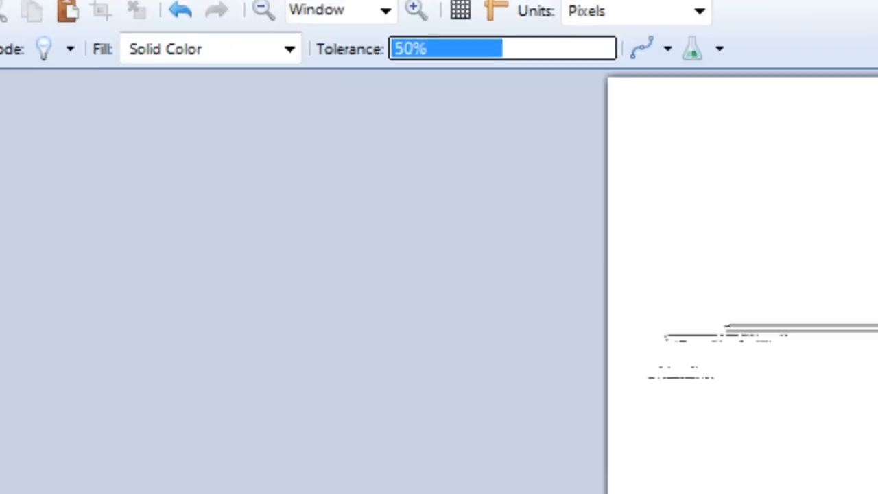
mouse_move(612, 140)
left_mouse_down()
mouse_move(551, 141)
mouse_move(683, 145)
mouse_move(625, 141)
left_mouse_up()
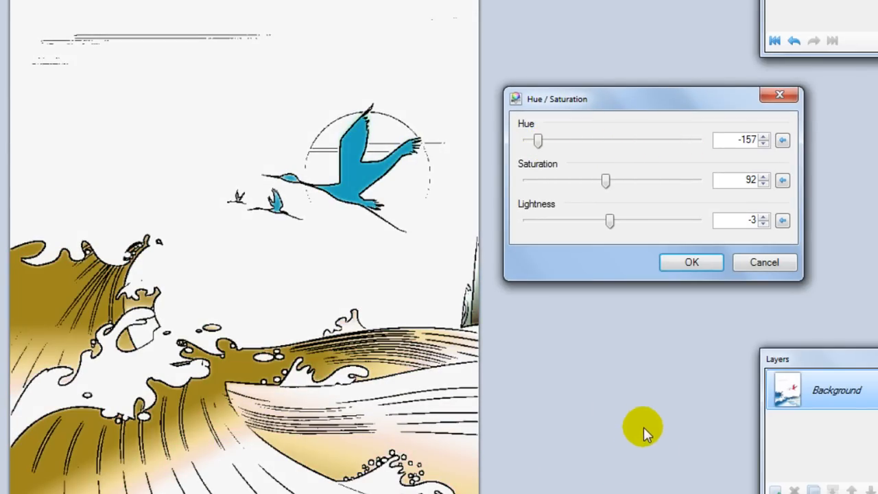
left_click(690, 260)
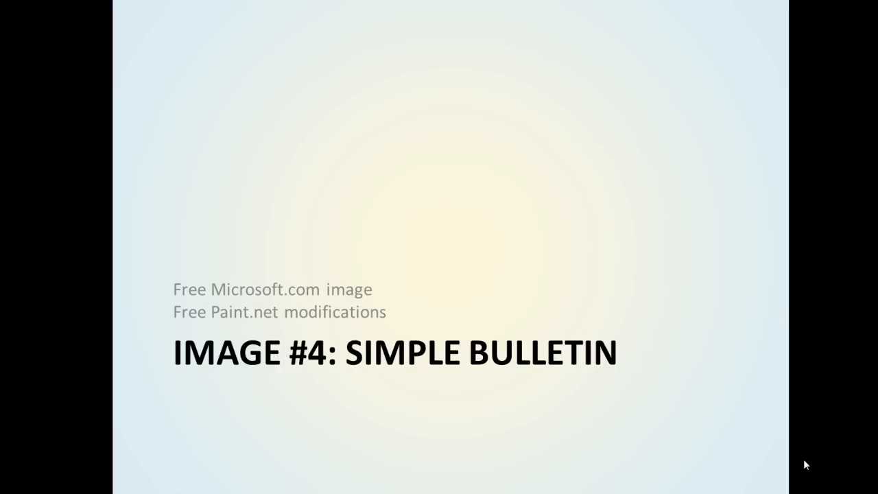
left_click(830, 429)
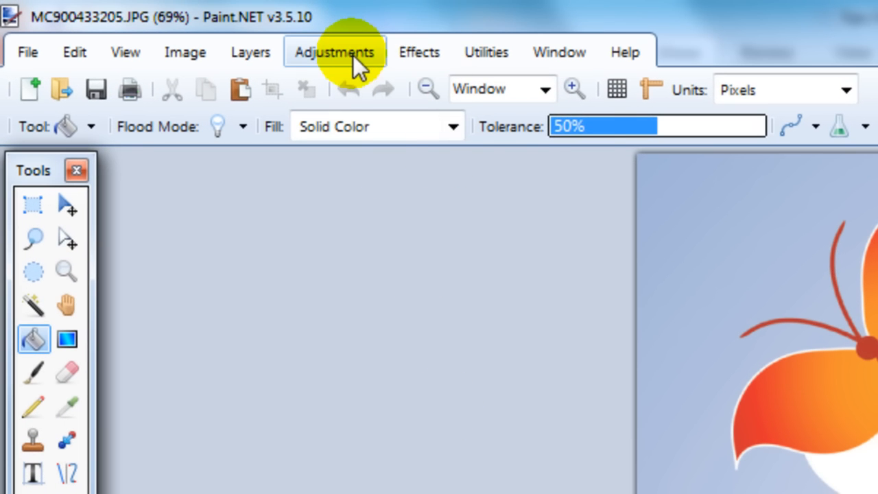
- Apply the Ink Sketch effect to the butterfly clip art with a slightly raised Ink Outline, and convert the image to black and white
left_click(353, 56)
left_click(661, 303)
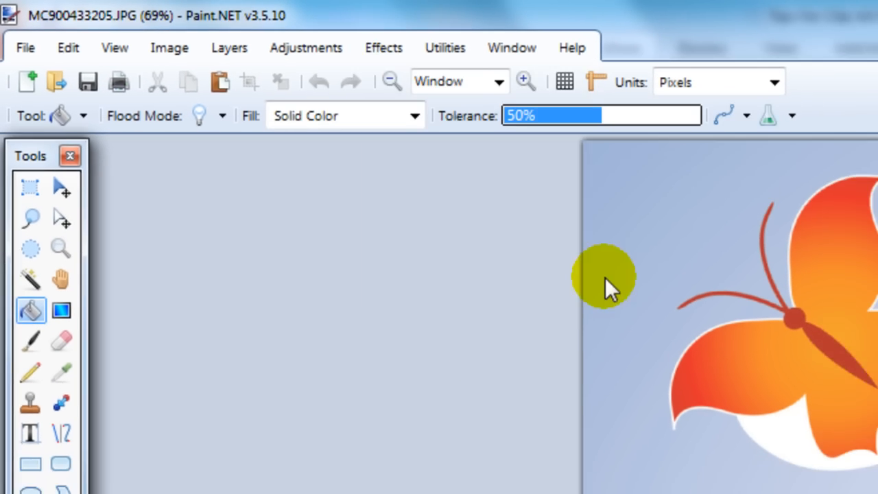
left_click_drag(745, 245, 779, 247)
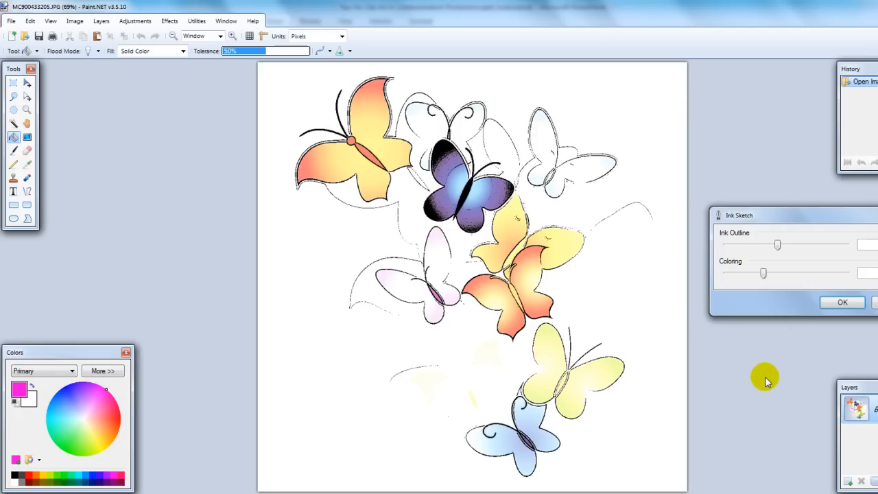
left_click(840, 305)
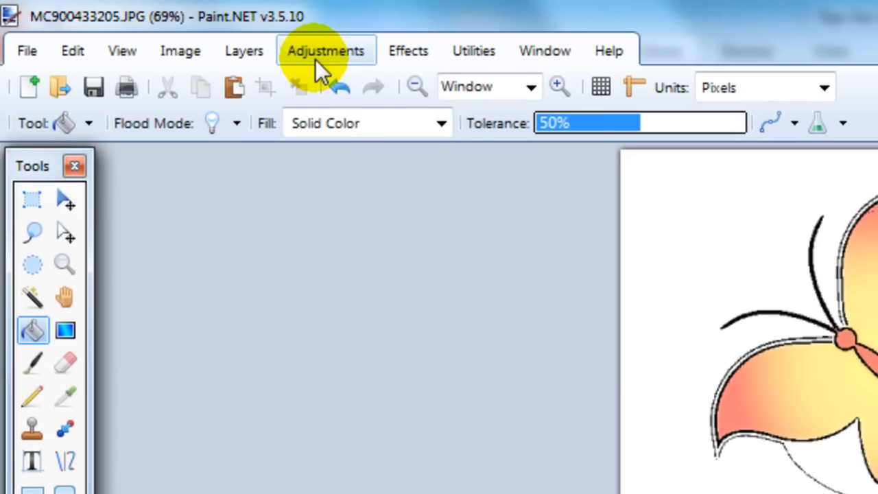
left_click(312, 57)
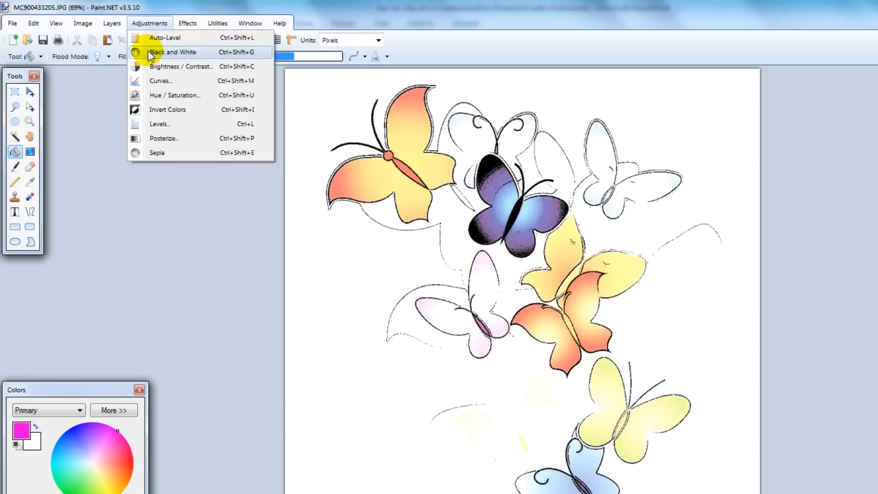
left_click(322, 112)
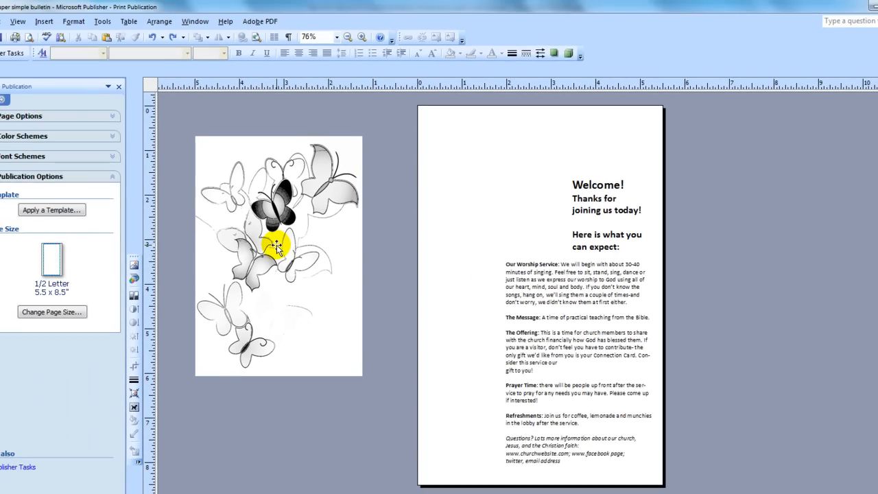
- In the Microsoft Publisher bulletin, flip the butterfly picture horizontally and move it onto the upper-left part of the page, beside the welcome text
left_click(276, 248)
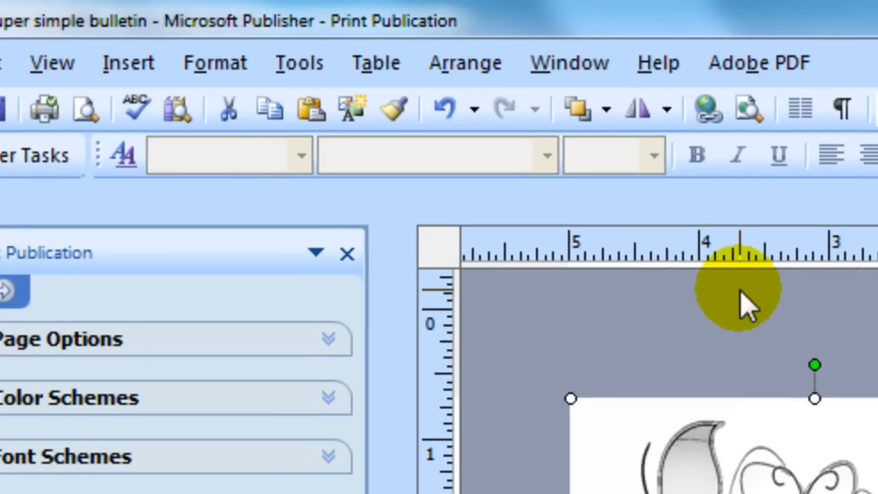
left_click(667, 109)
left_click(718, 295)
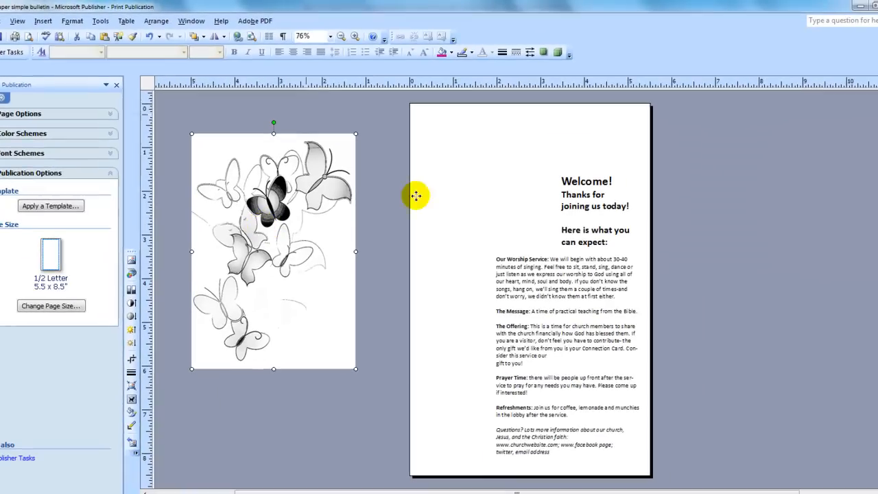
left_click_drag(416, 196, 491, 196)
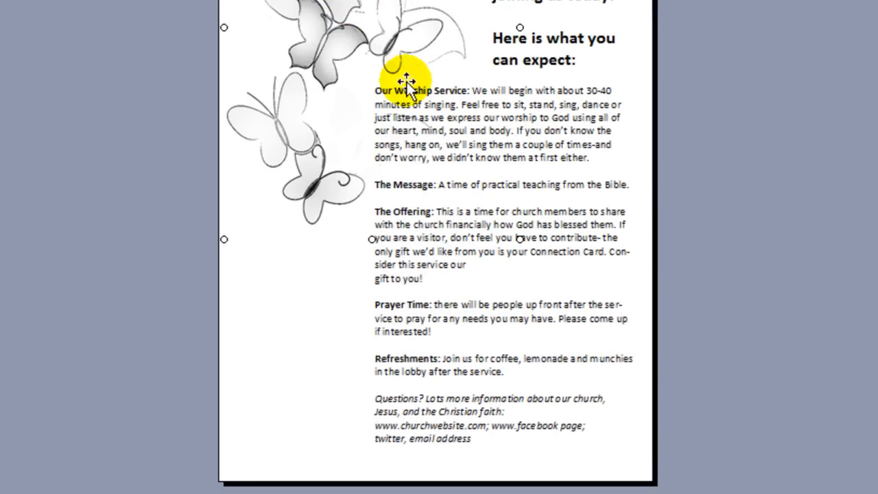
- Recolor the butterfly picture on the bulletin page in red using the Format Picture settings, and deselect it
right_click(335, 226)
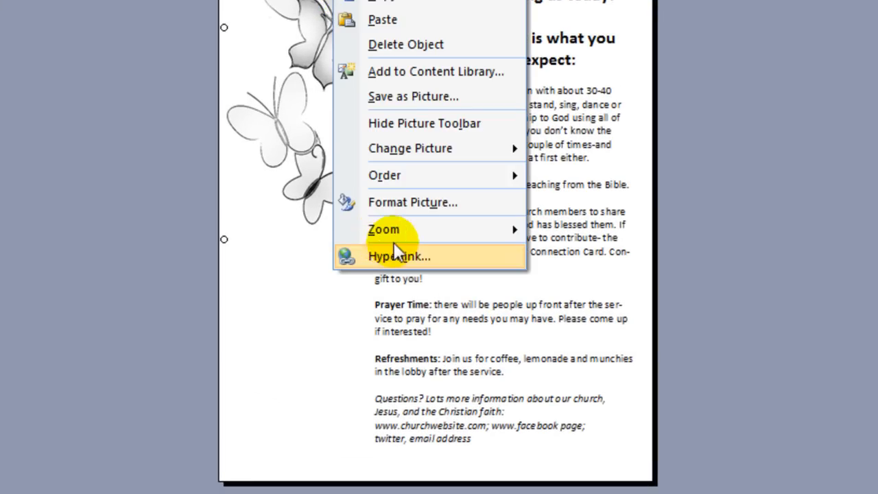
left_click(394, 203)
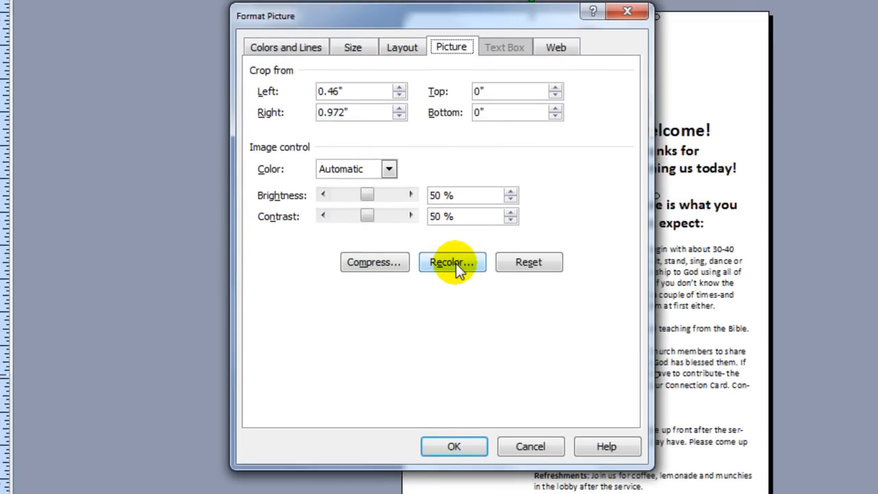
left_click(458, 270)
left_click(426, 326)
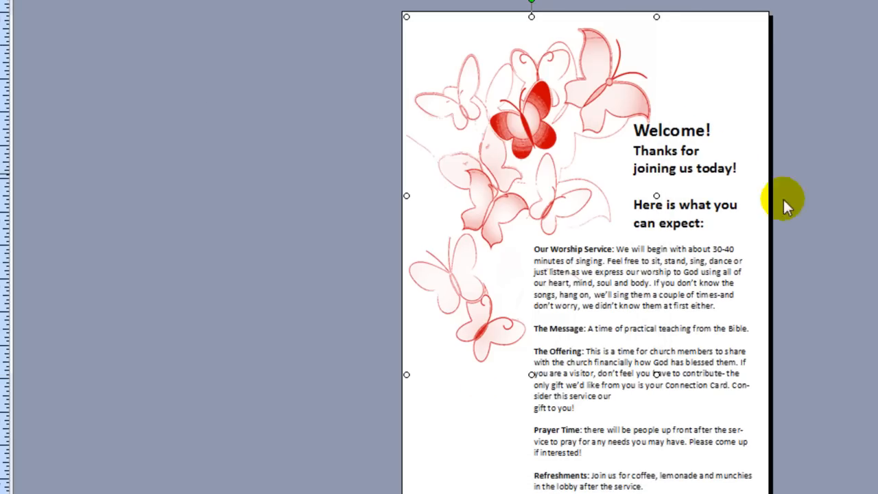
left_click(853, 231)
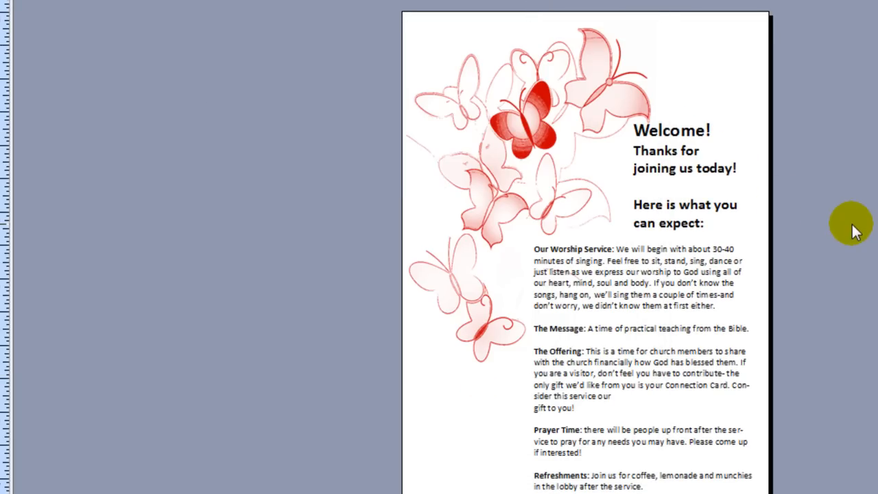